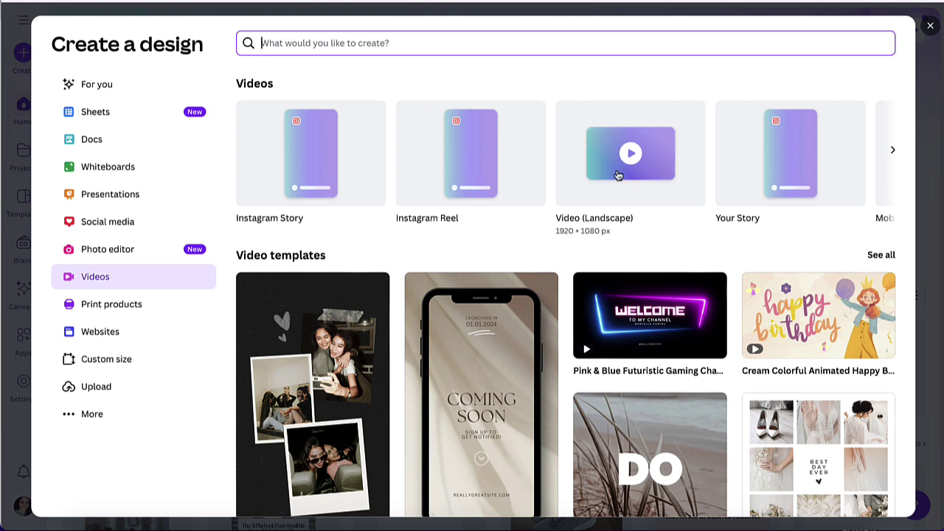
Step: Browse the video formats and create a blank Mobile Video (1080 × 1920 px) design
click(892, 149)
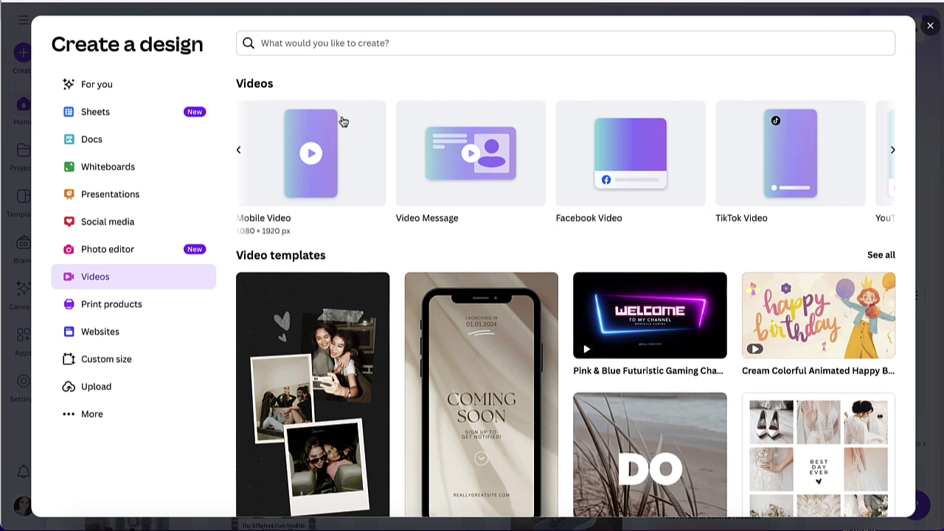
click(243, 150)
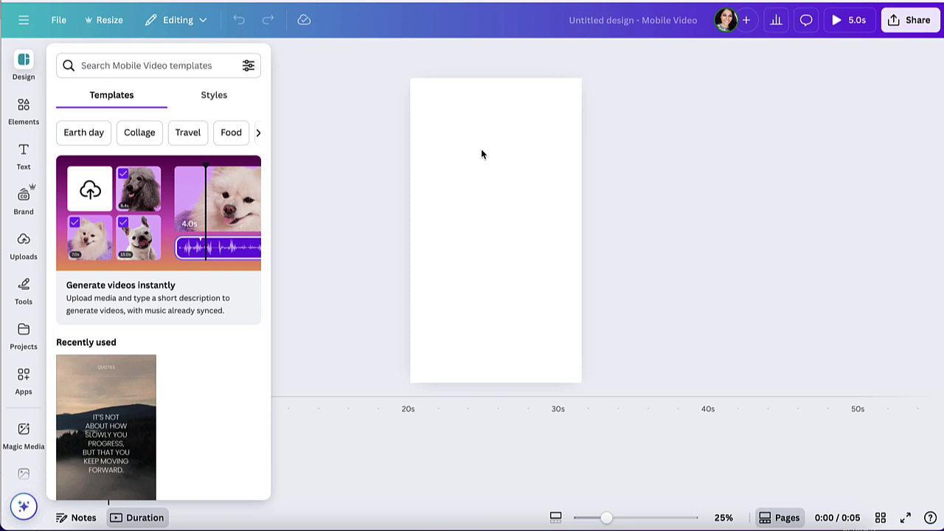
Step: Open Uploads and browse the uploaded videos and audio, finishing on the Videos list
click(24, 247)
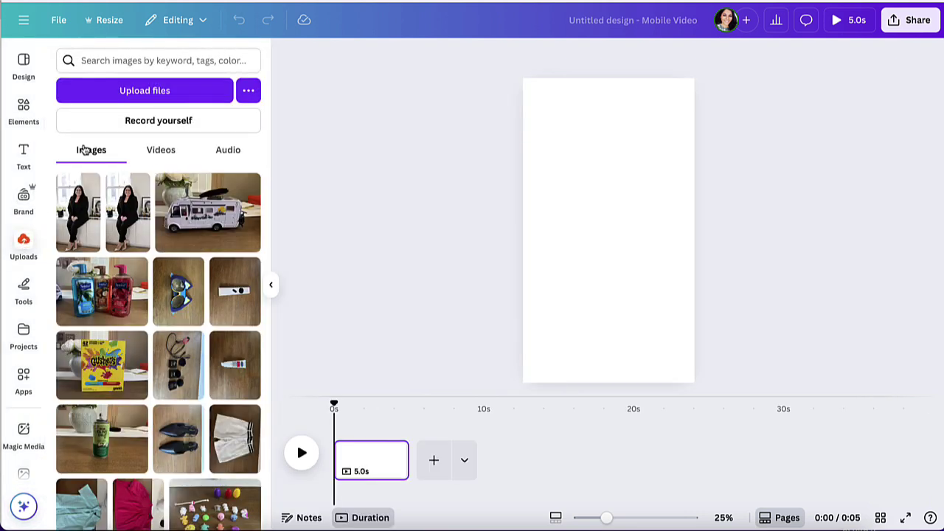
click(152, 153)
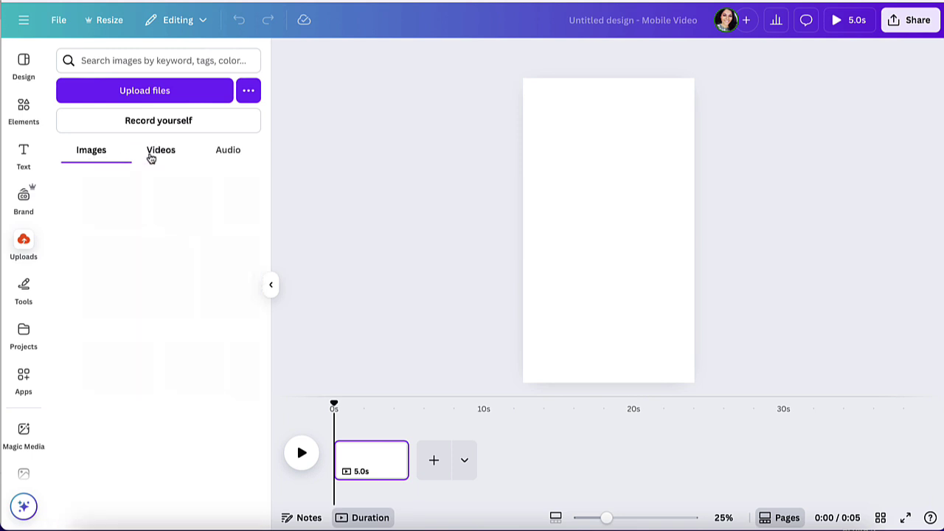
click(219, 159)
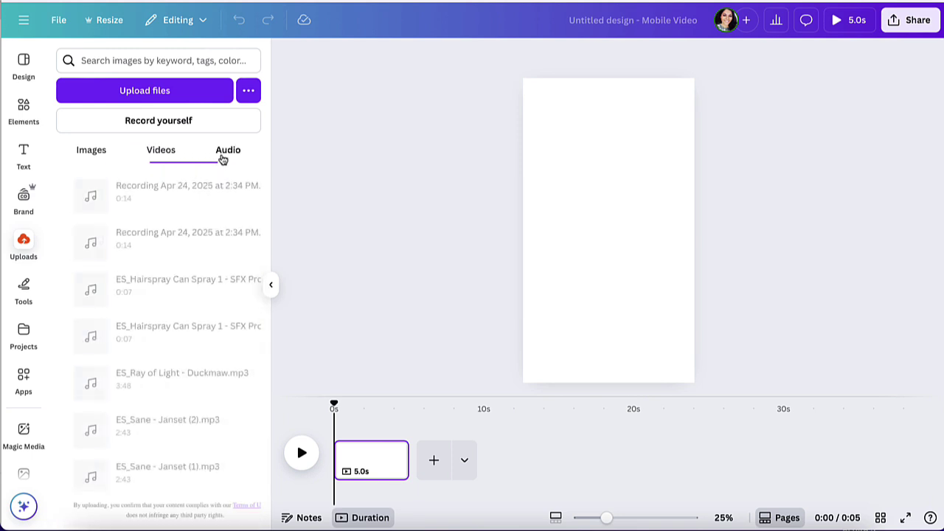
click(160, 156)
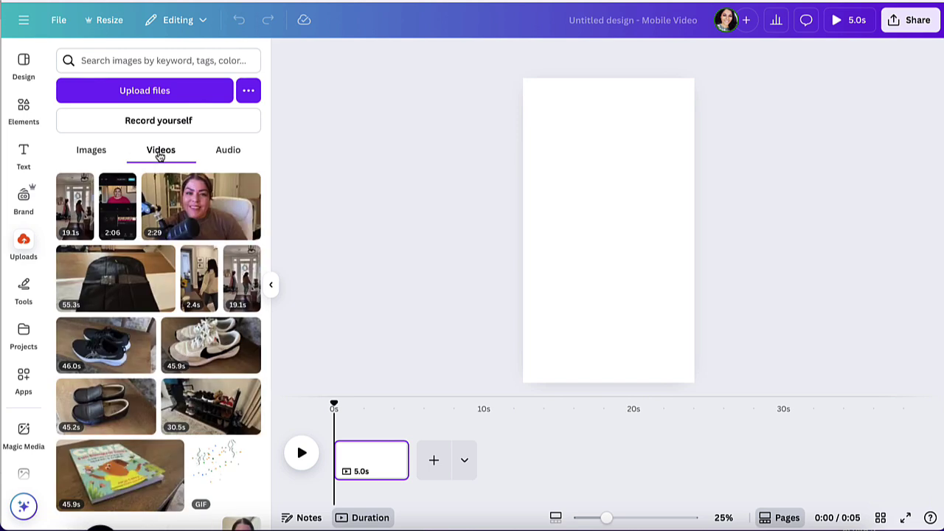
mouse_move(241, 281)
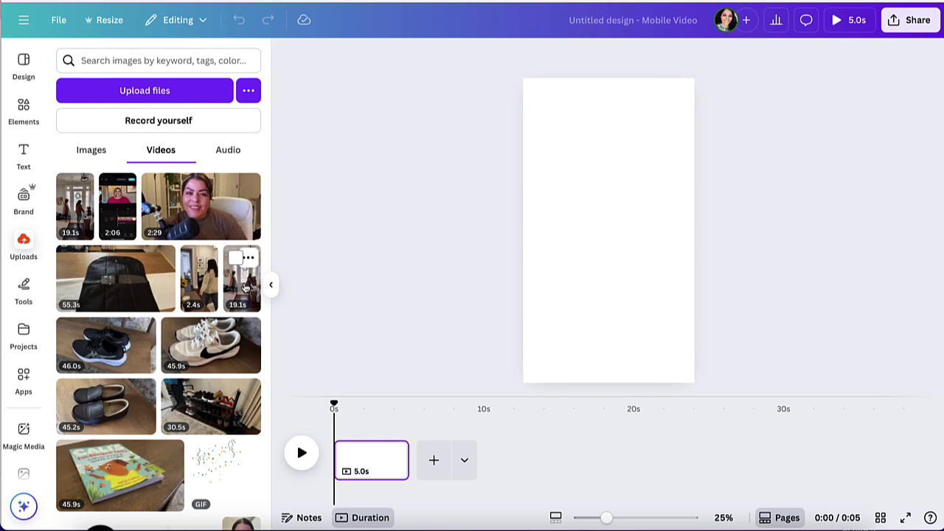
Step: Add the 19.1s uploaded clip, set it as the page background, and play it
click(245, 286)
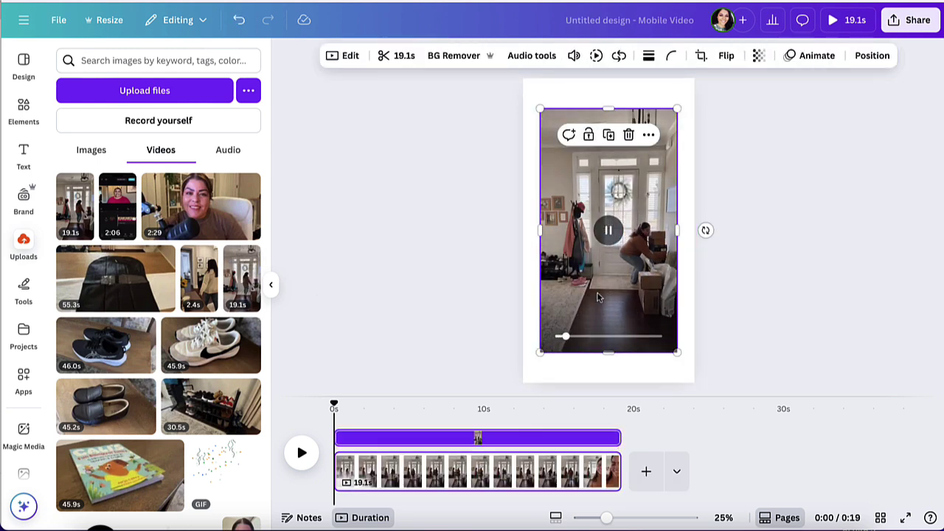
click(611, 233)
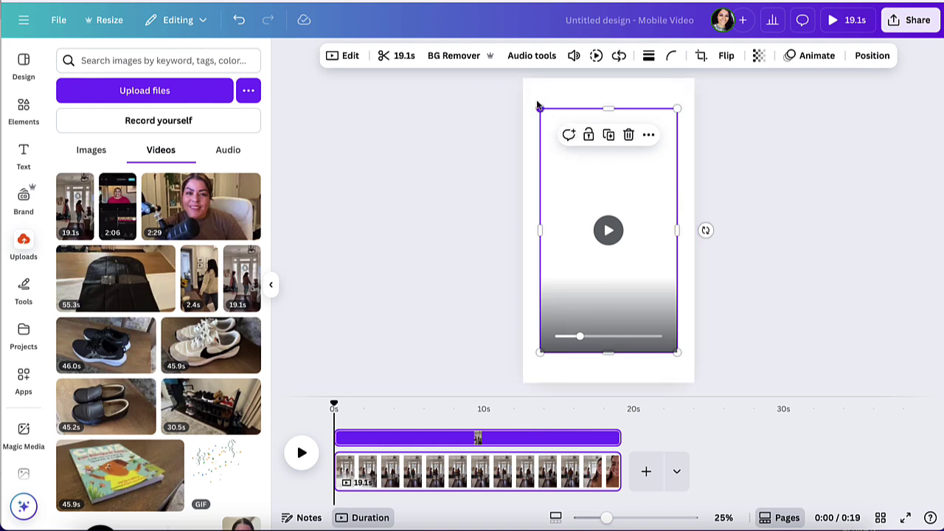
click(648, 136)
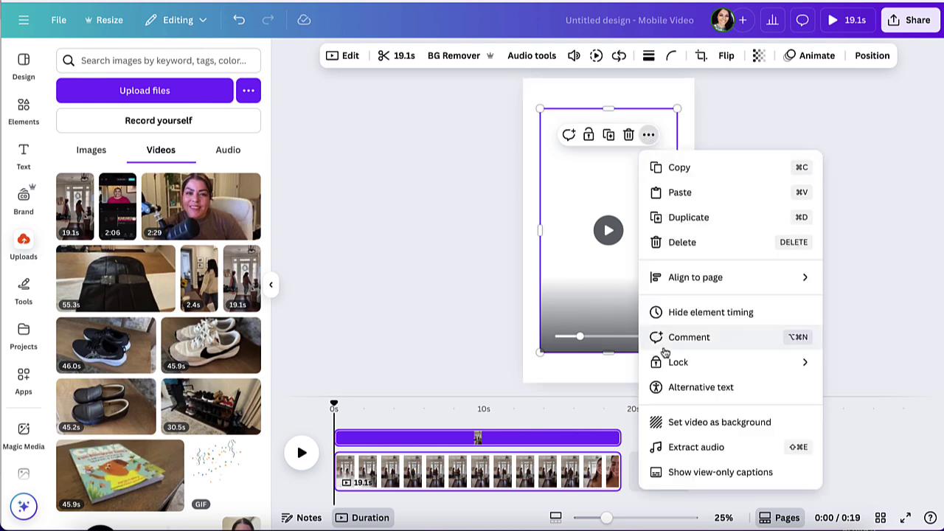
click(712, 424)
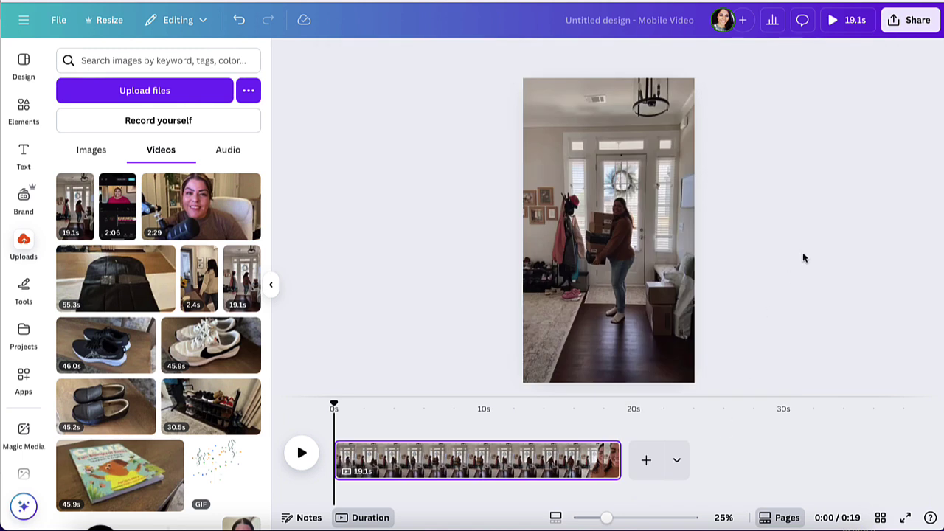
click(616, 234)
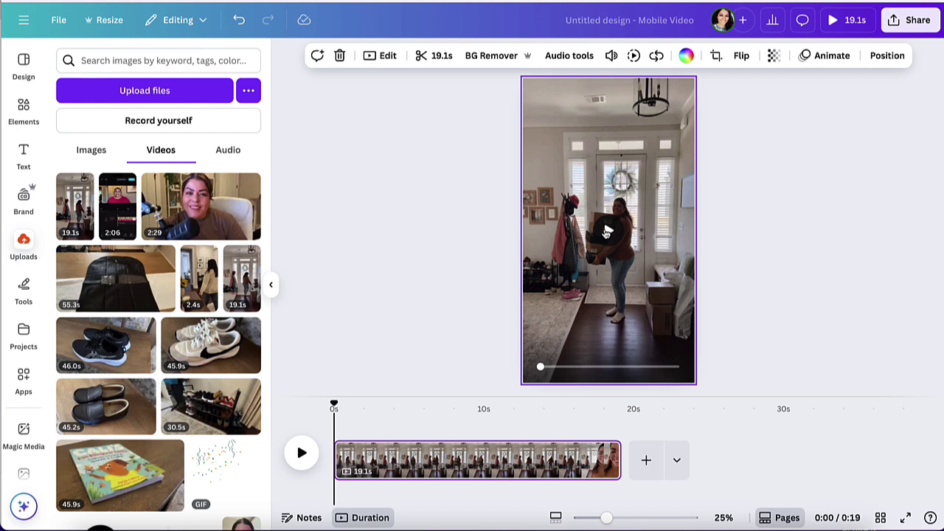
click(606, 231)
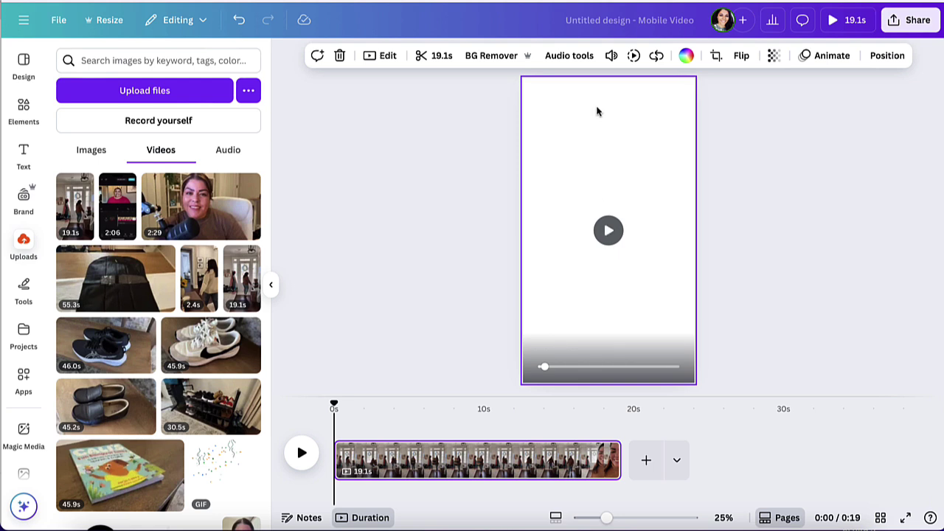
Step: Extract the clip's sound into its own track, delete that track, and replay the video
click(570, 58)
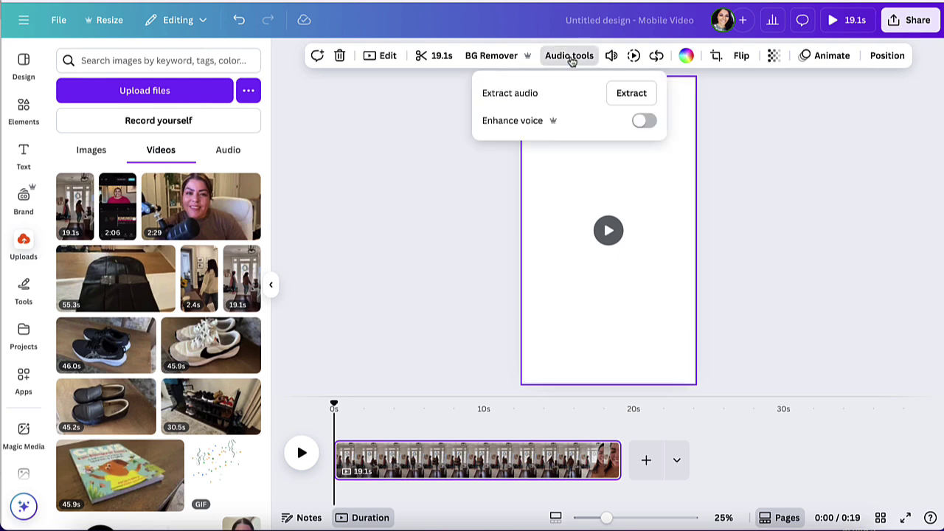
click(630, 96)
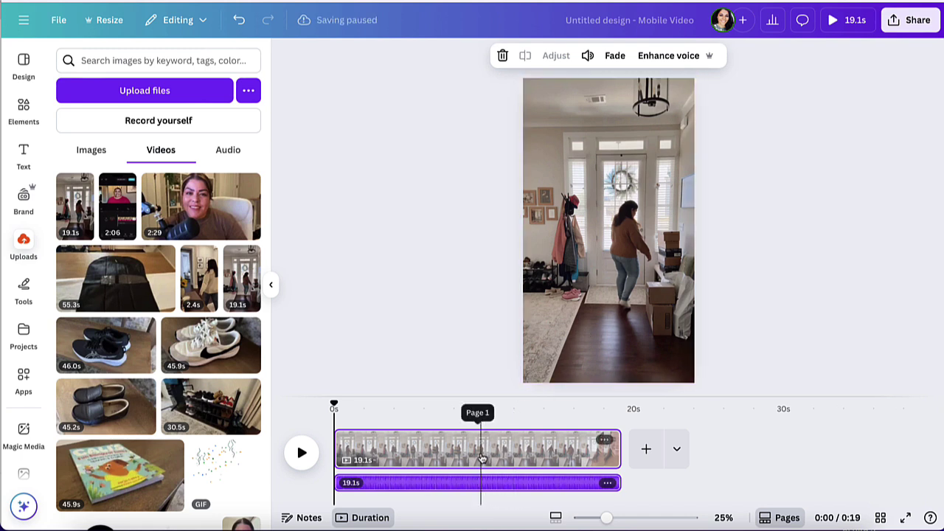
click(514, 484)
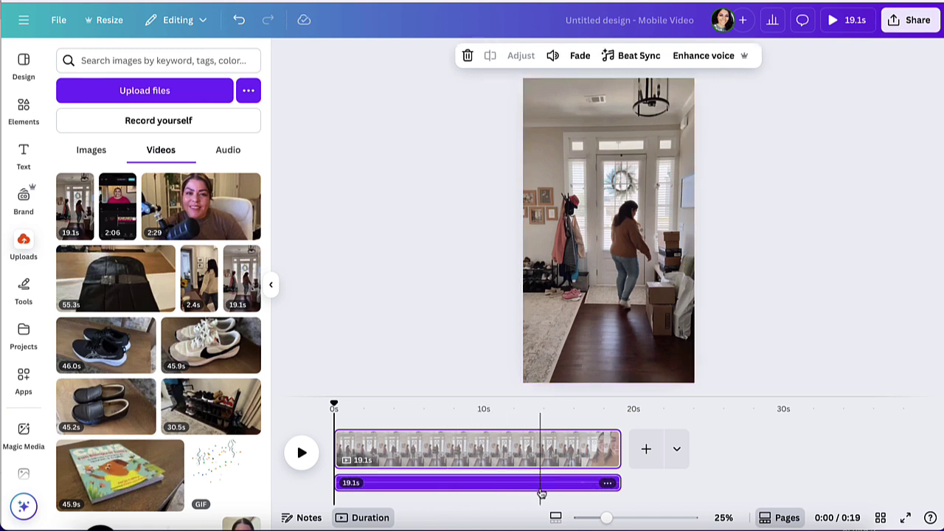
click(608, 483)
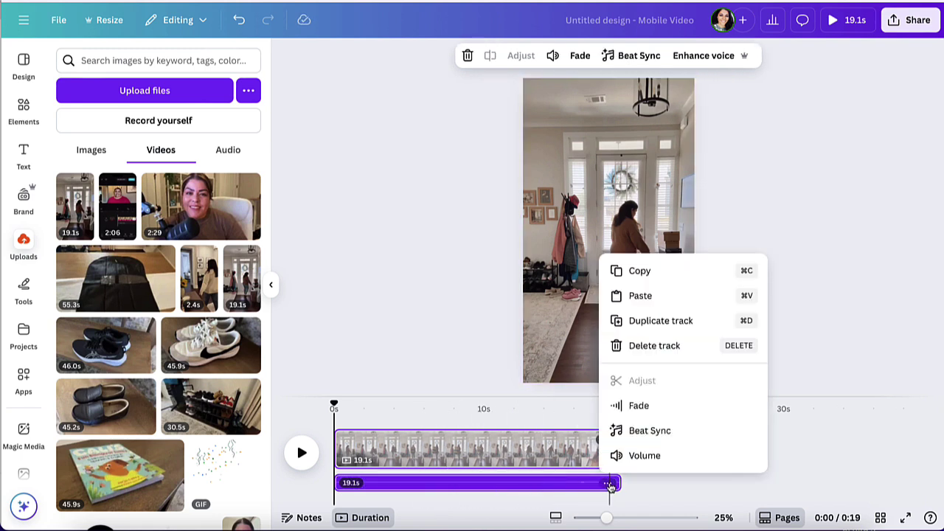
click(664, 346)
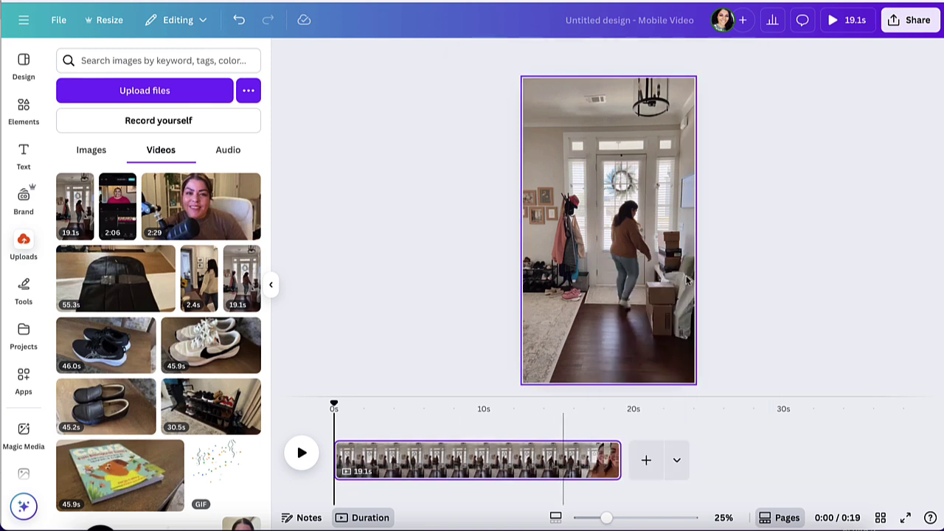
click(619, 232)
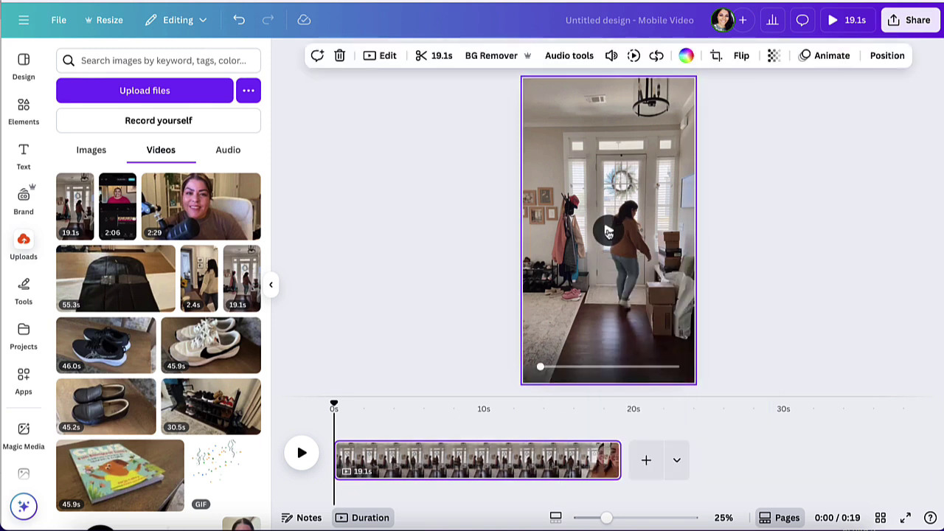
click(608, 232)
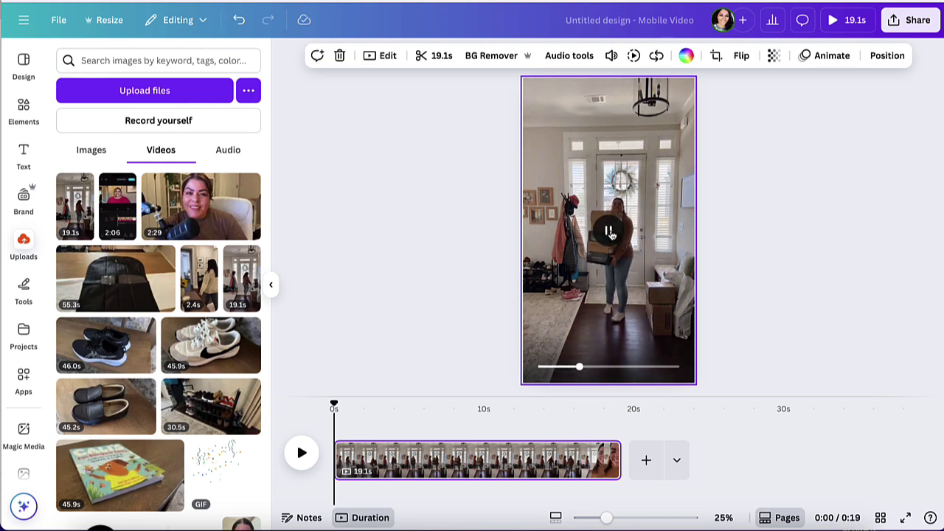
Step: Paste the voiceover script about reviewing Amazon products into the page notes
click(609, 233)
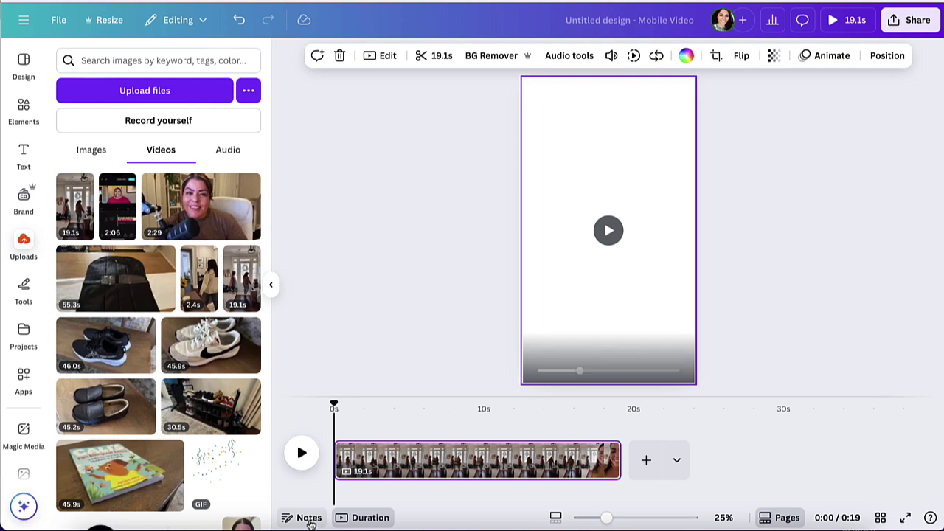
click(310, 518)
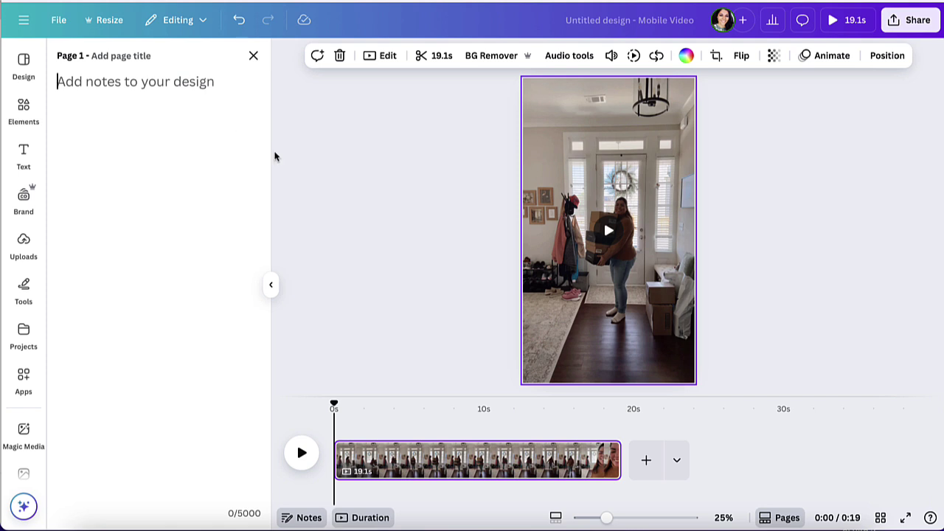
click(361, 414)
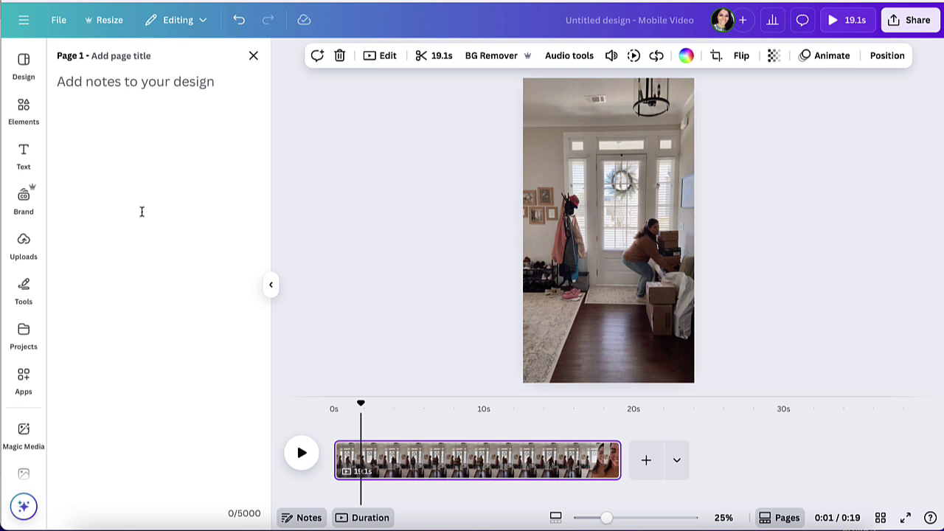
click(116, 87)
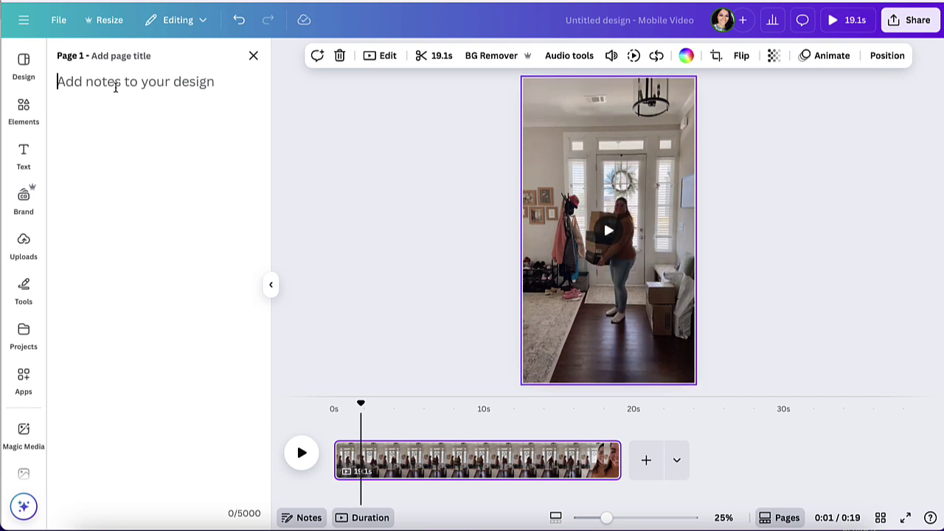
text(Did you know you can earn passive income just by reviewing stuff on Amazon? And even get free products. I’ll show you exactly how I do it—step by step. Comment INFO below to learn more!)
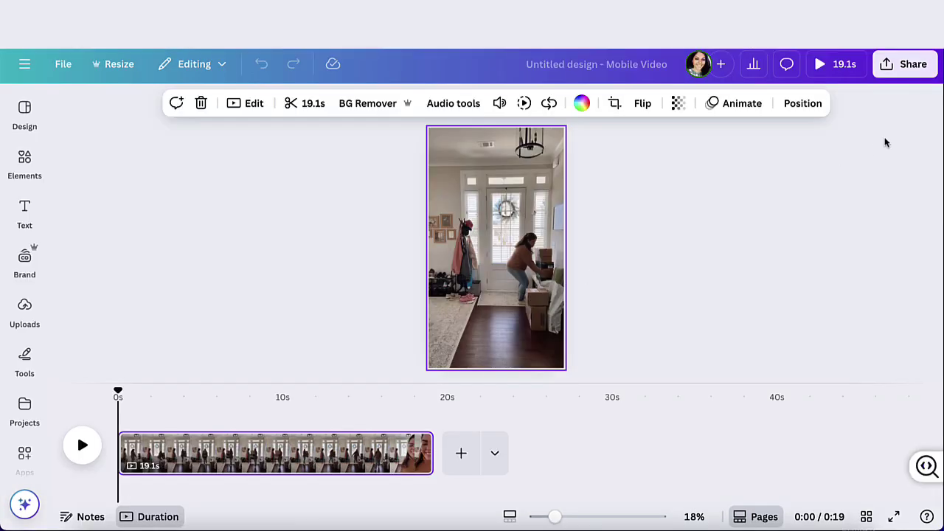
Step: Open the recording studio through Share's Present and record option
click(915, 66)
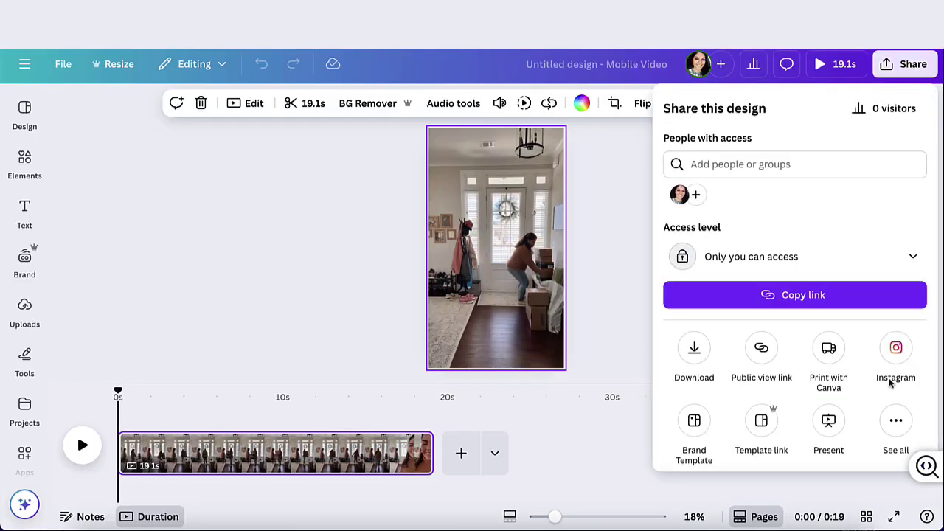
click(895, 424)
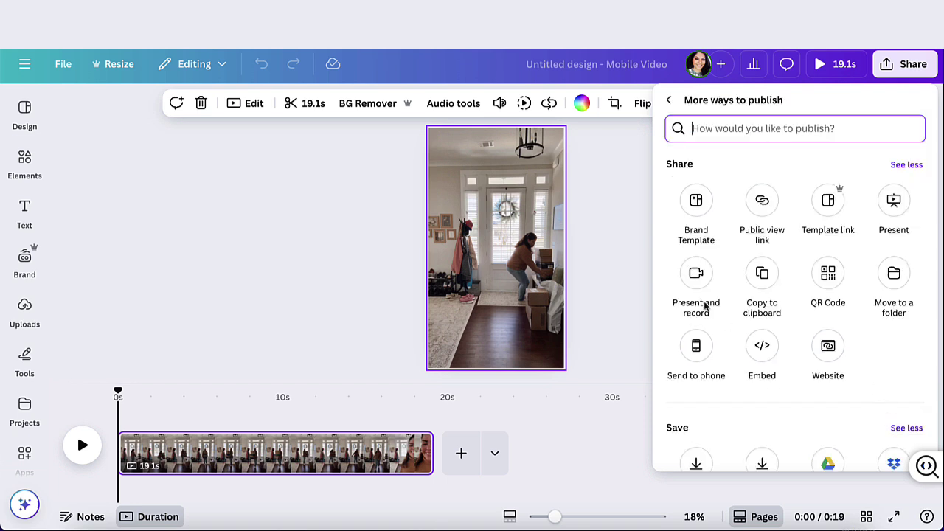
click(694, 274)
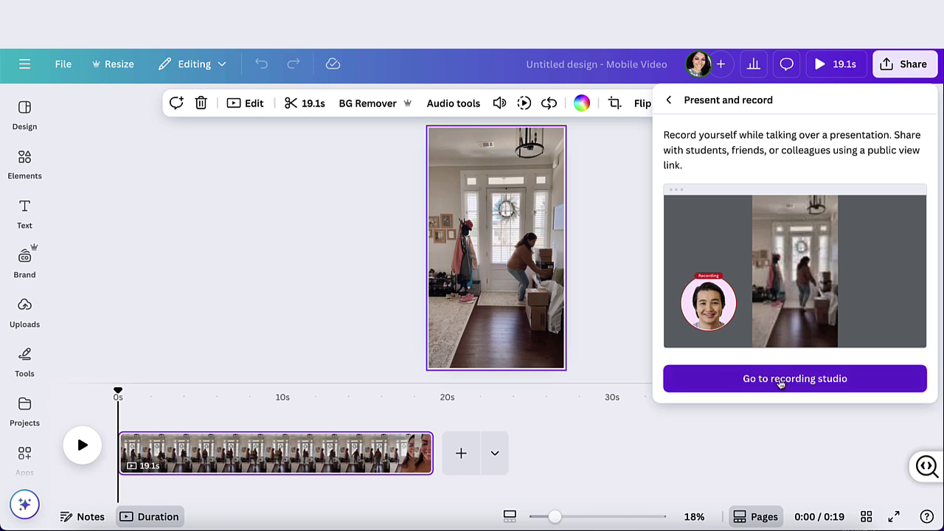
click(779, 381)
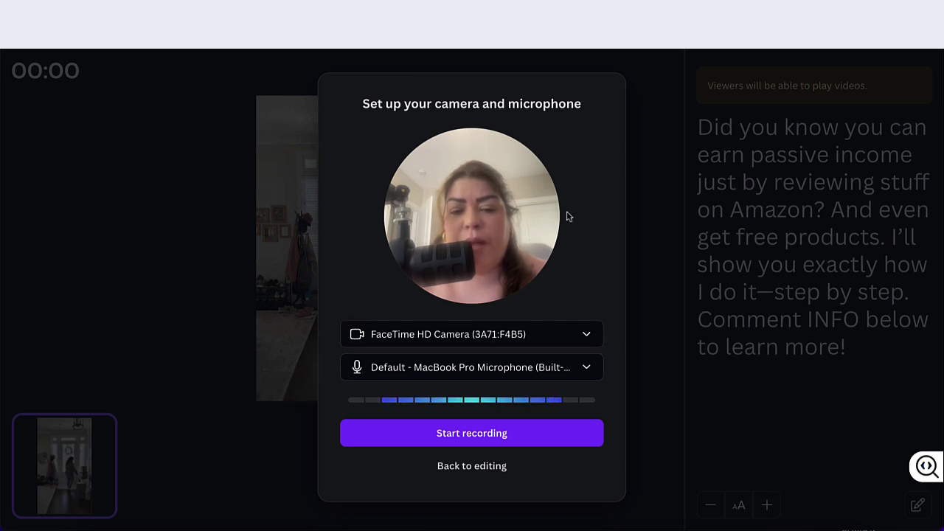
Step: Record a 14-second audio-only voiceover with the RØDE PodMic USB microphone and no camera
click(587, 369)
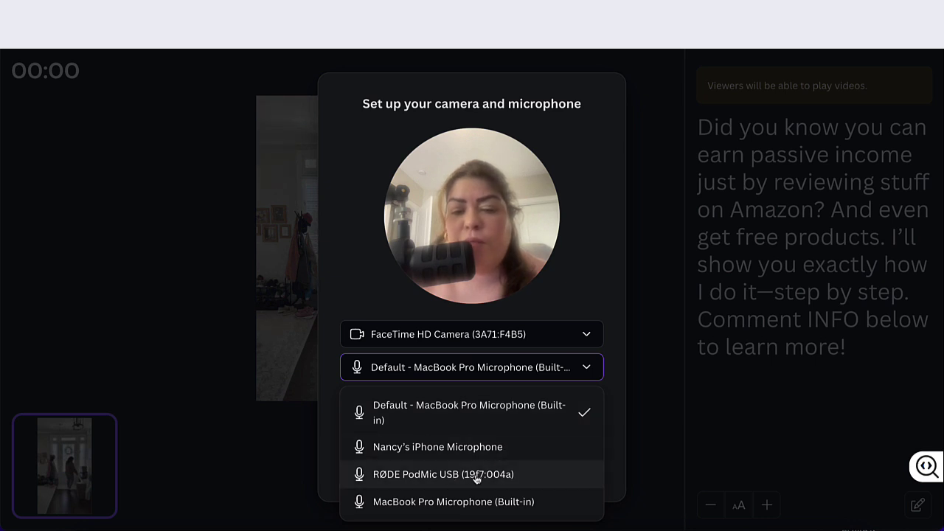
click(482, 474)
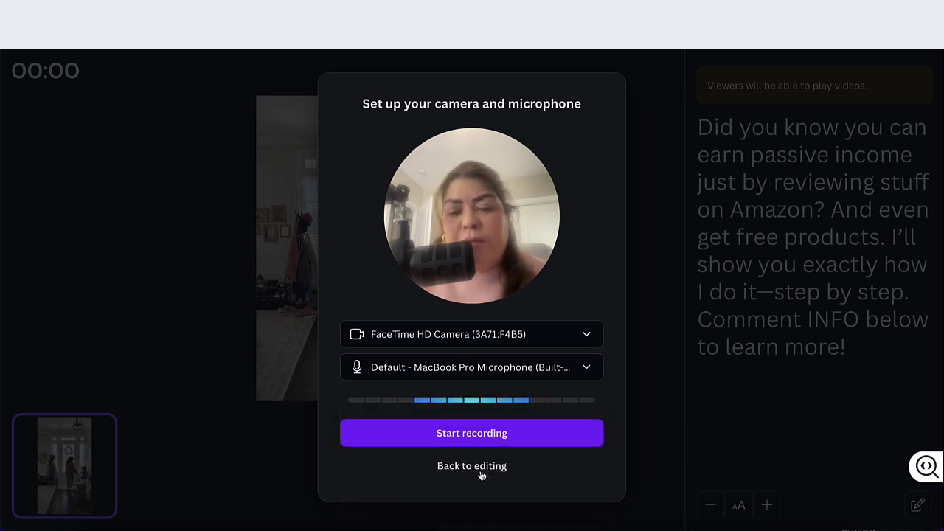
click(526, 336)
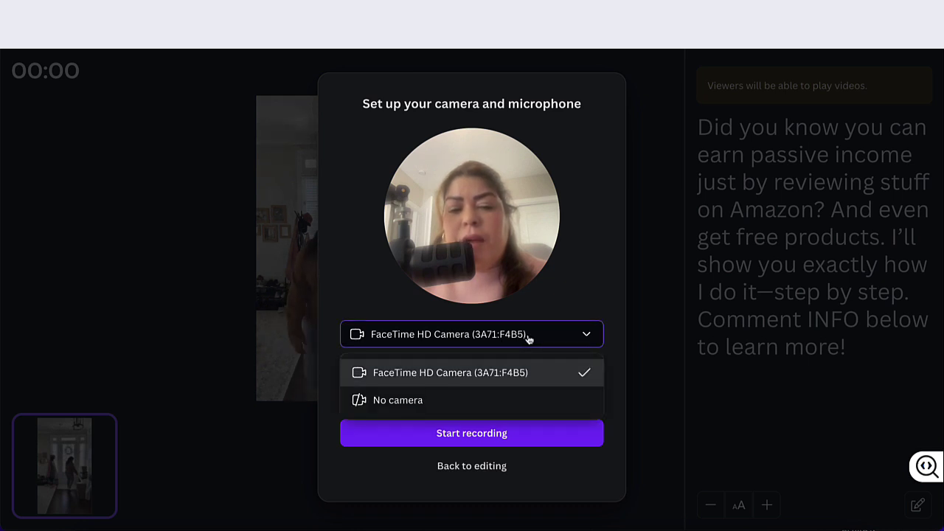
click(405, 404)
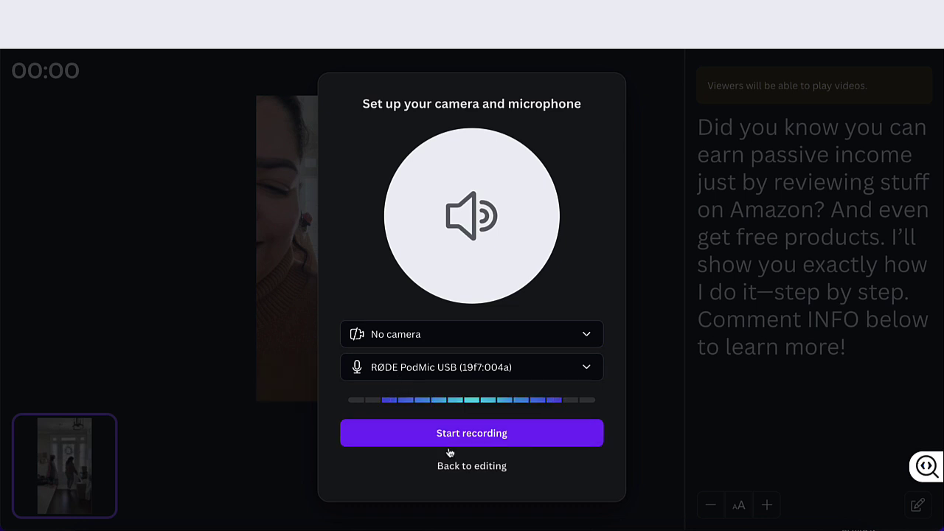
click(491, 437)
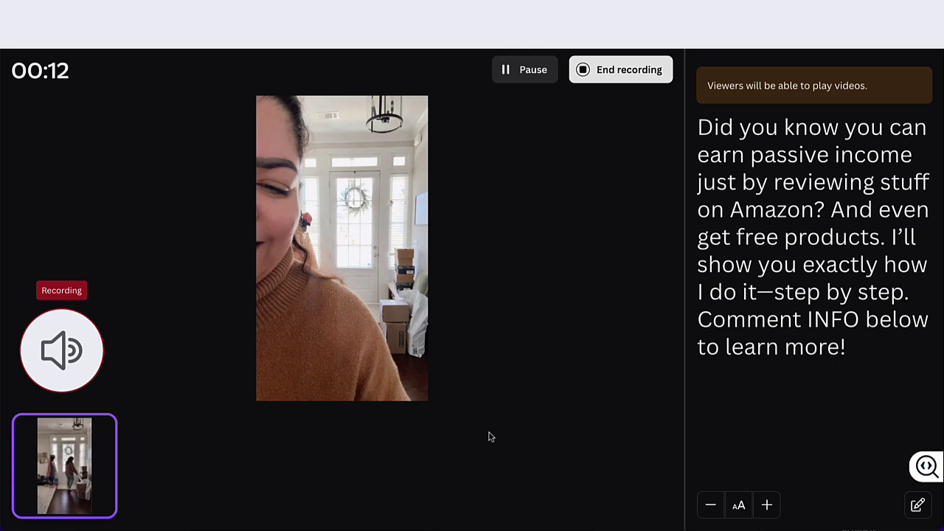
click(626, 69)
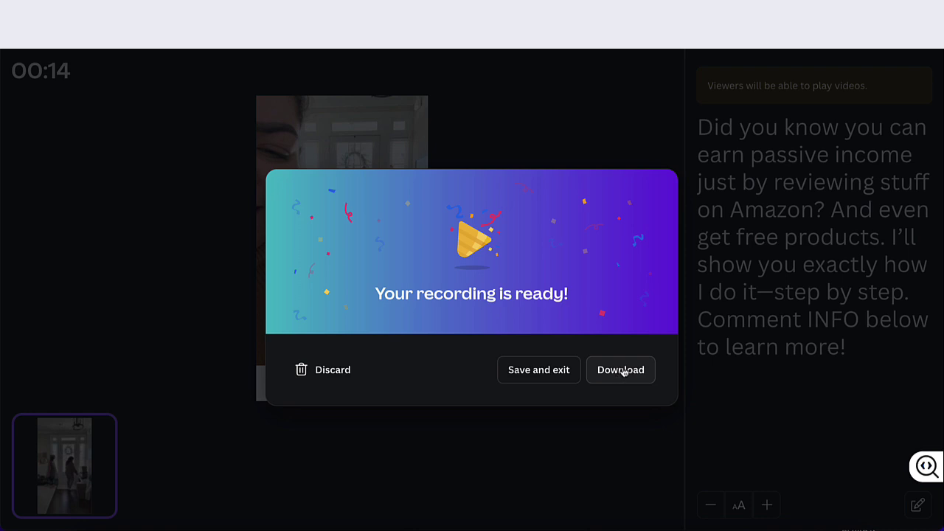
Step: Save the recording and preview the newest 0:14 voiceover under Uploads' Audio
click(533, 377)
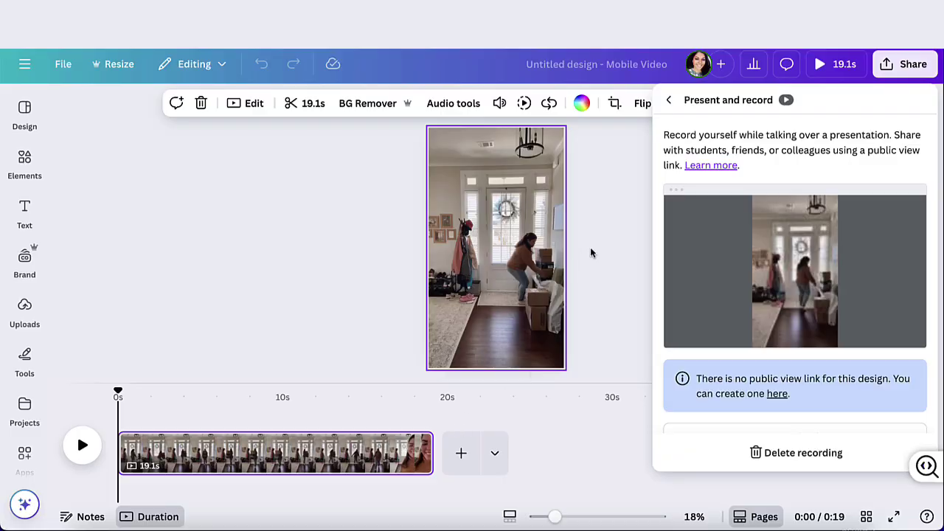
click(24, 310)
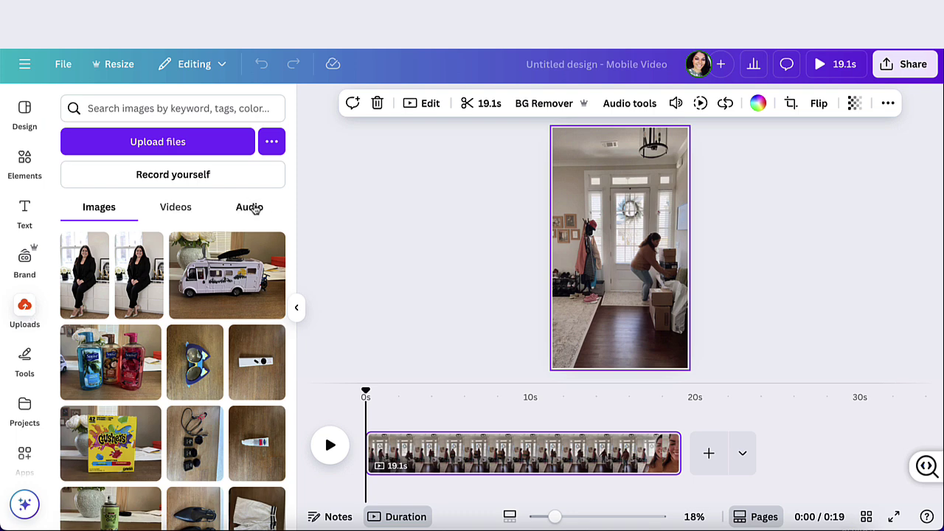
click(251, 208)
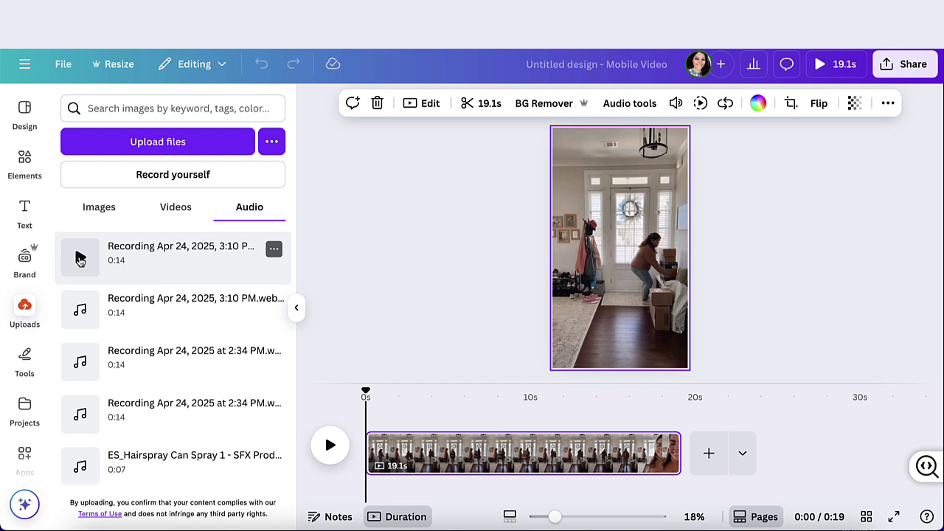
click(81, 258)
click(81, 258)
Step: Drag the newest voiceover toward the timeline and check playback up to about 12 seconds
mouse_move(158, 253)
mouse_down()
mouse_move(434, 478)
mouse_move(362, 480)
mouse_up()
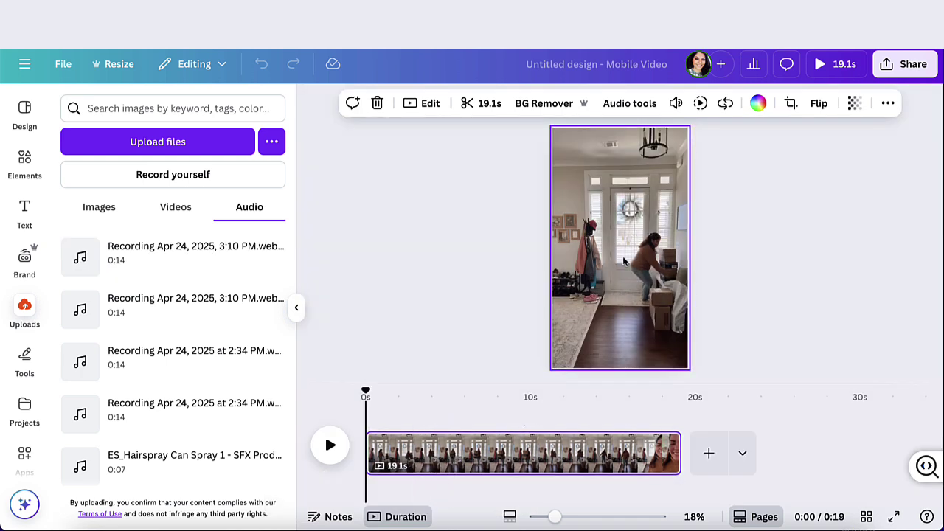
click(328, 446)
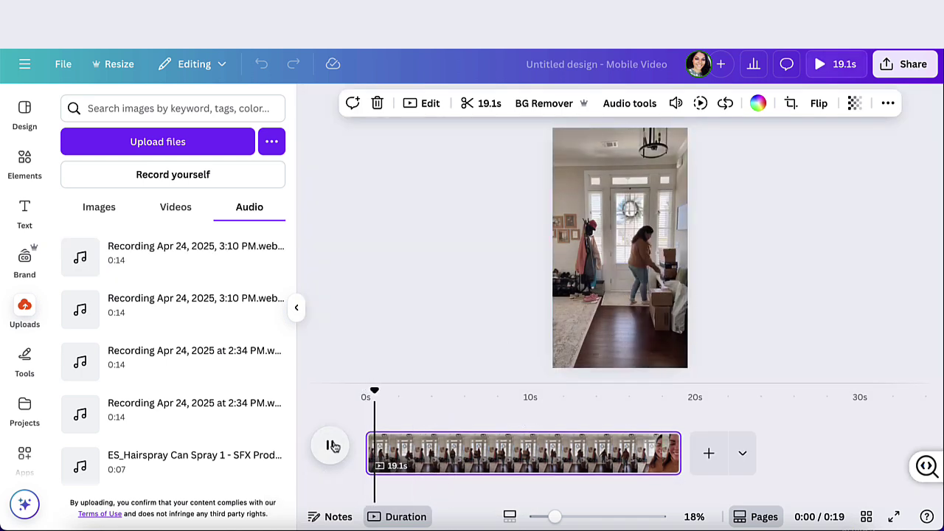
click(328, 445)
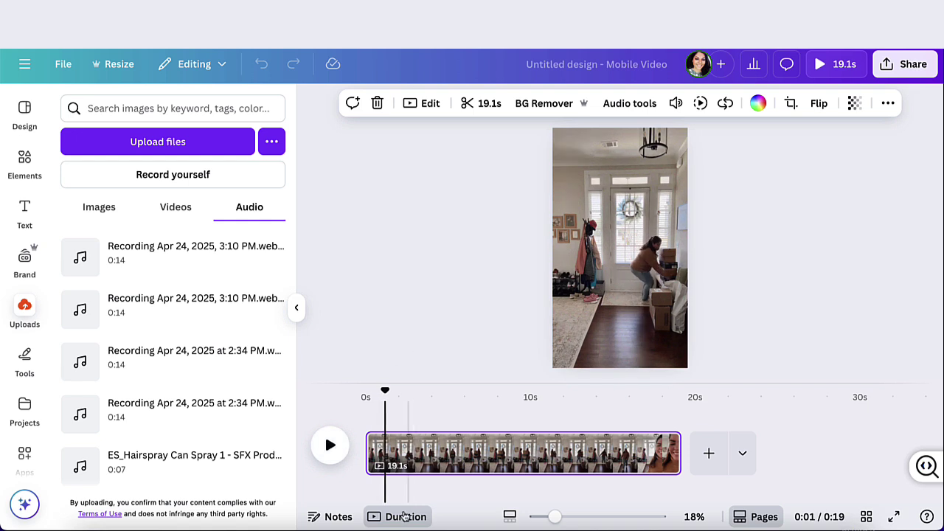
click(405, 517)
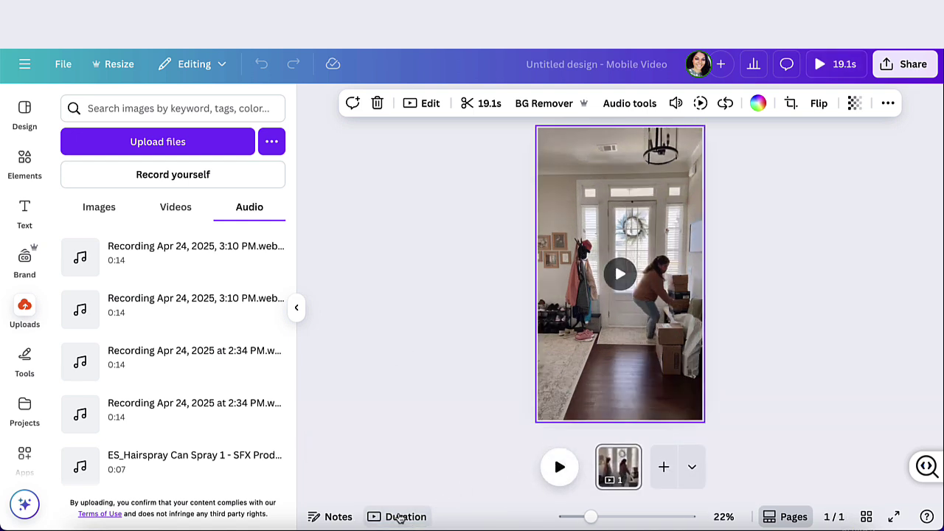
click(406, 516)
click(571, 477)
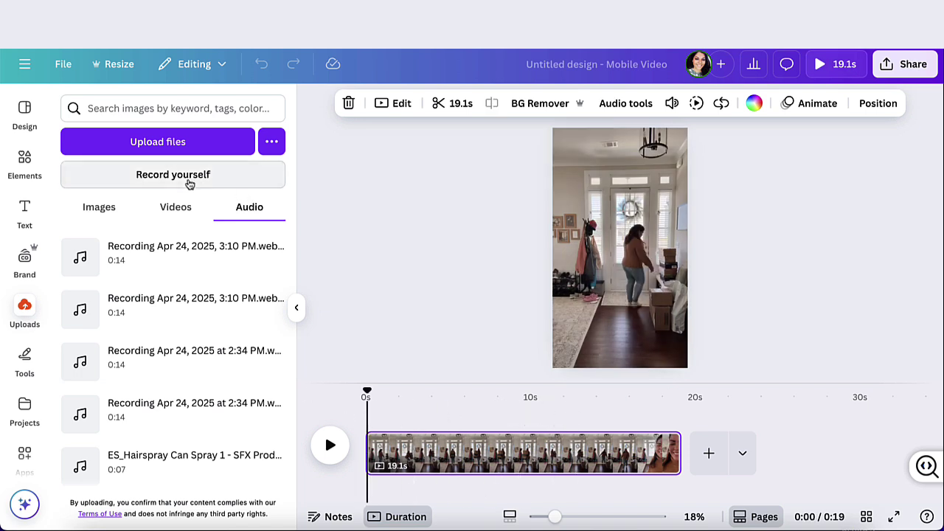
Step: Place the 14.2-second voiceover as a track beneath the video and play it back
mouse_move(141, 249)
mouse_down()
mouse_move(287, 325)
mouse_move(376, 480)
mouse_up()
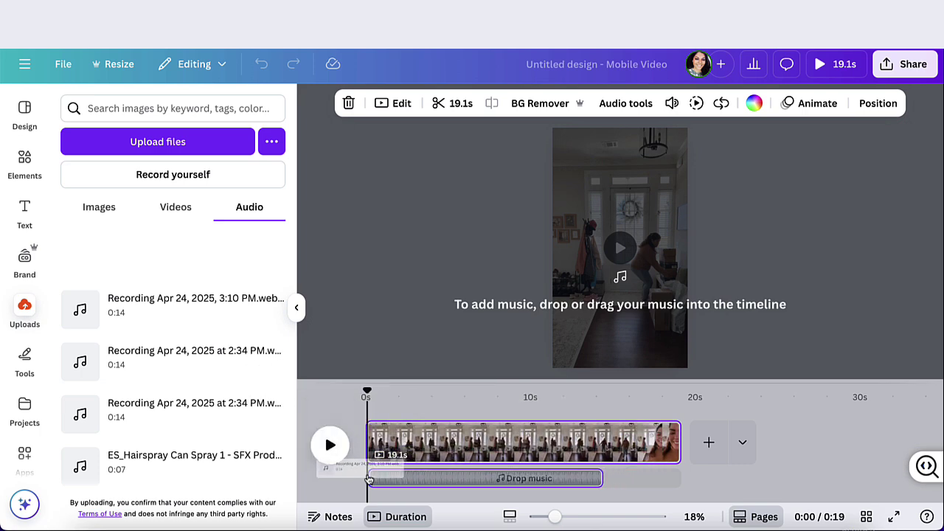
drag(376, 479, 368, 479)
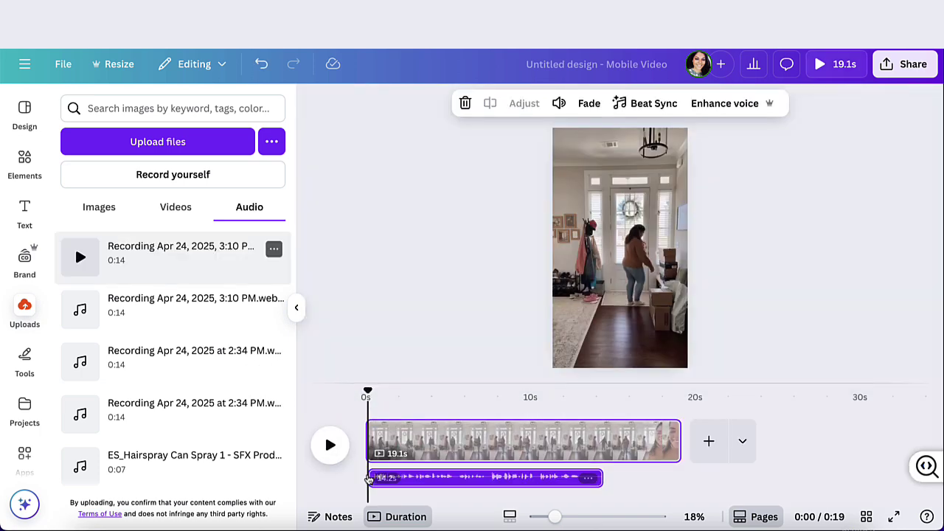
click(330, 447)
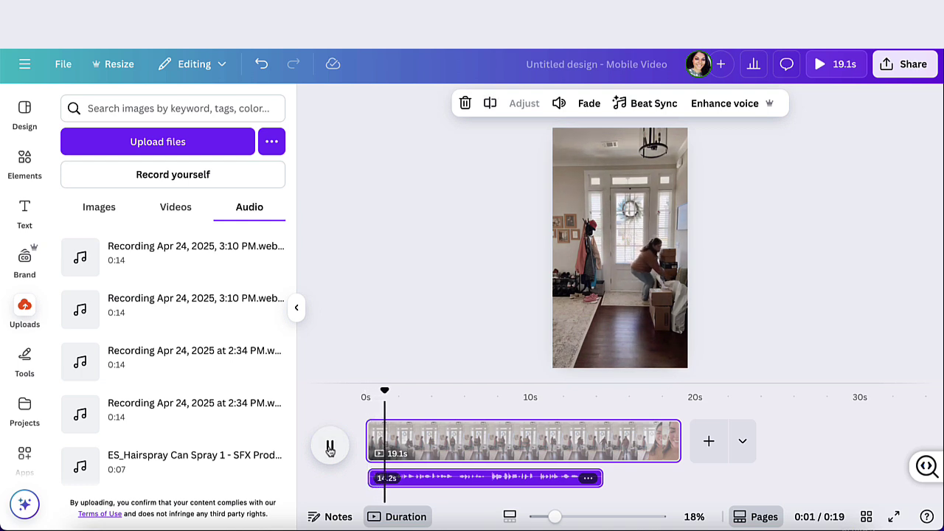
click(329, 447)
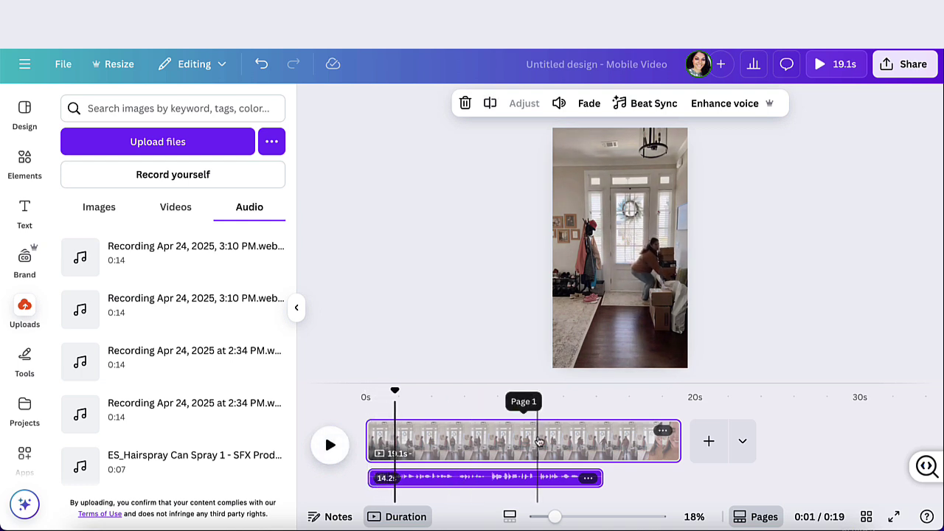
mouse_move(374, 413)
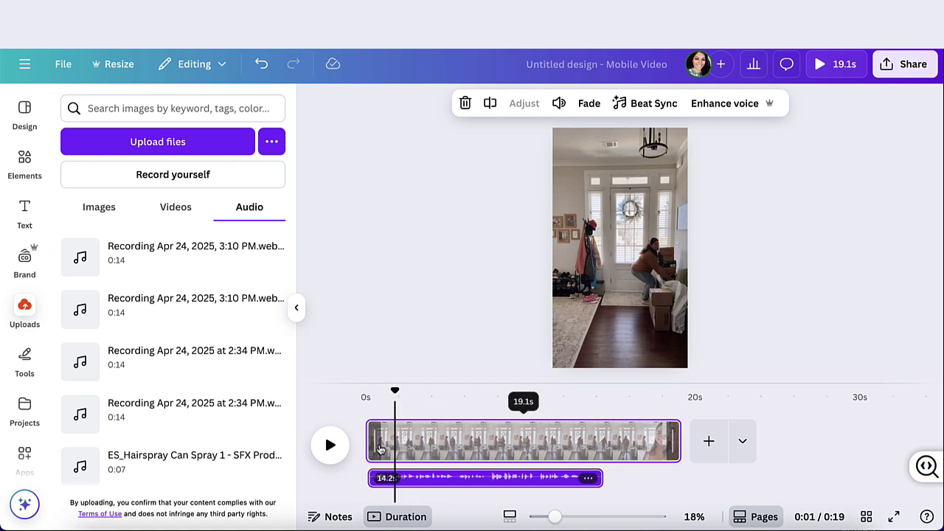
mouse_move(394, 441)
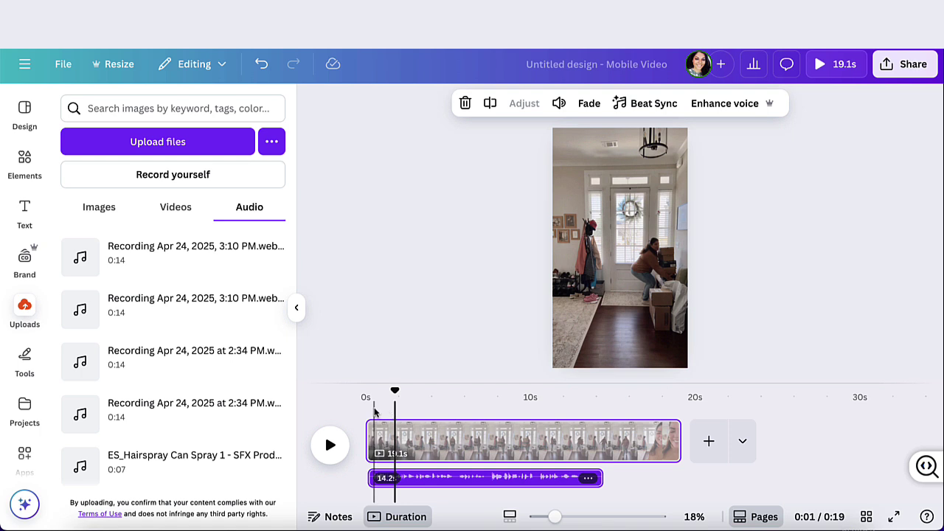
Step: Trim roughly two seconds off the clip's start, shortening it to 16.3 seconds
click(375, 413)
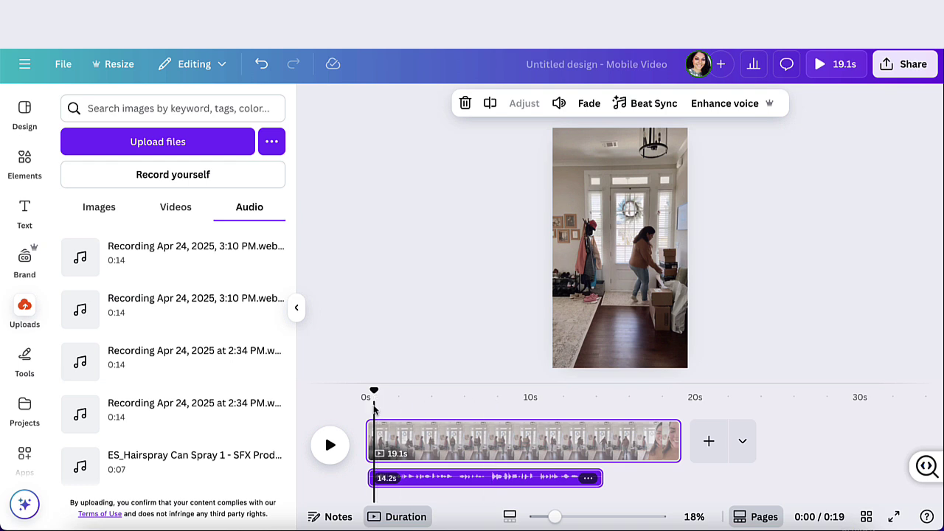
click(393, 413)
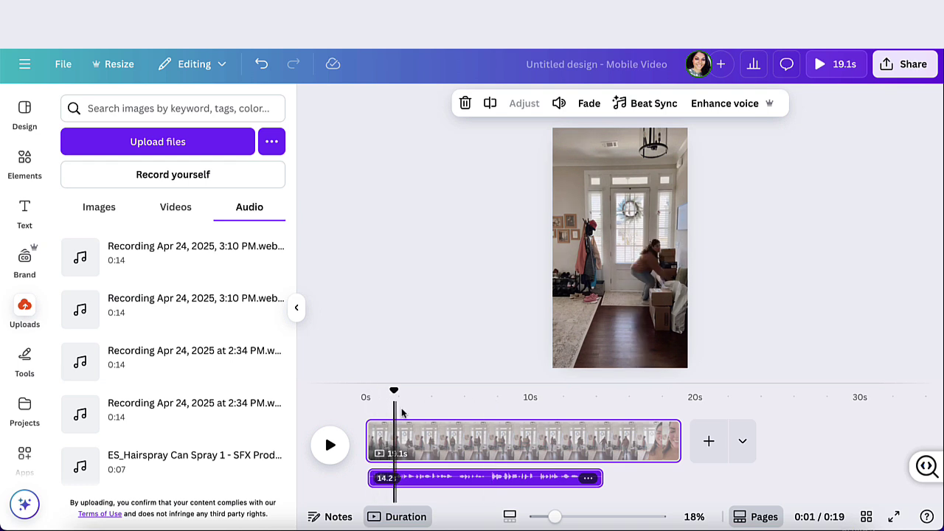
click(413, 413)
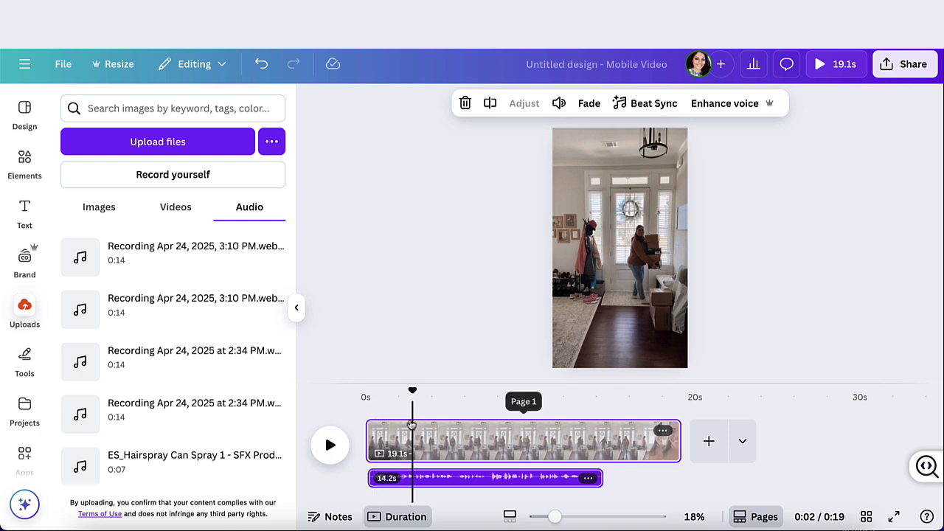
mouse_move(523, 441)
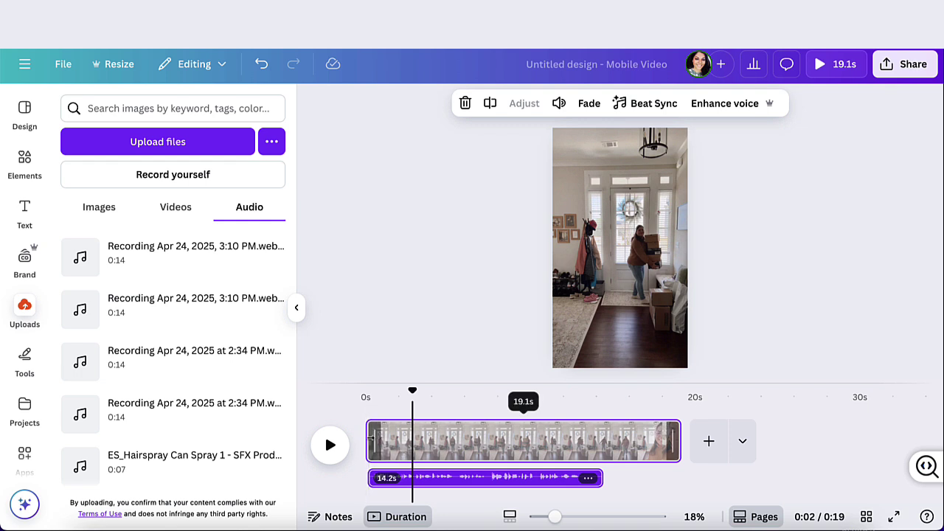
drag(380, 437, 415, 440)
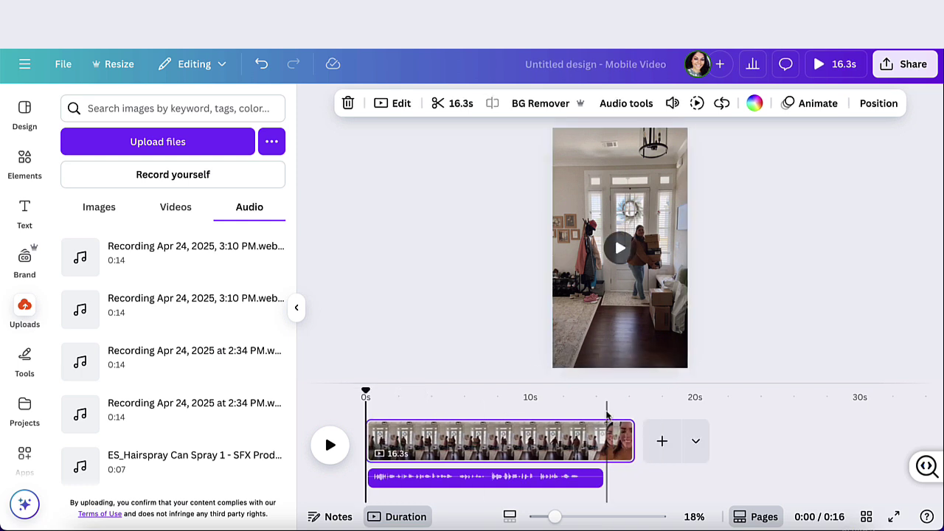
Step: Shorten the video clip's end to around the 13-second mark on the timeline
click(592, 445)
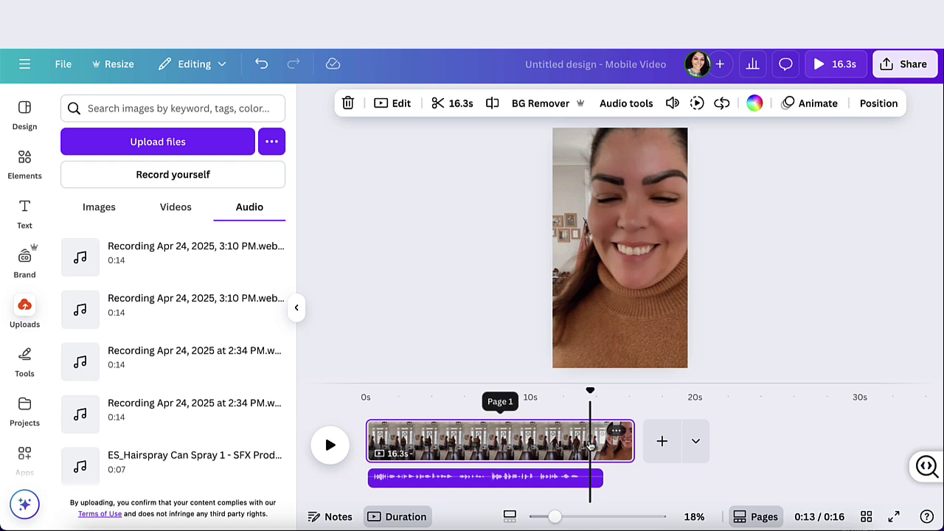
drag(590, 445, 591, 445)
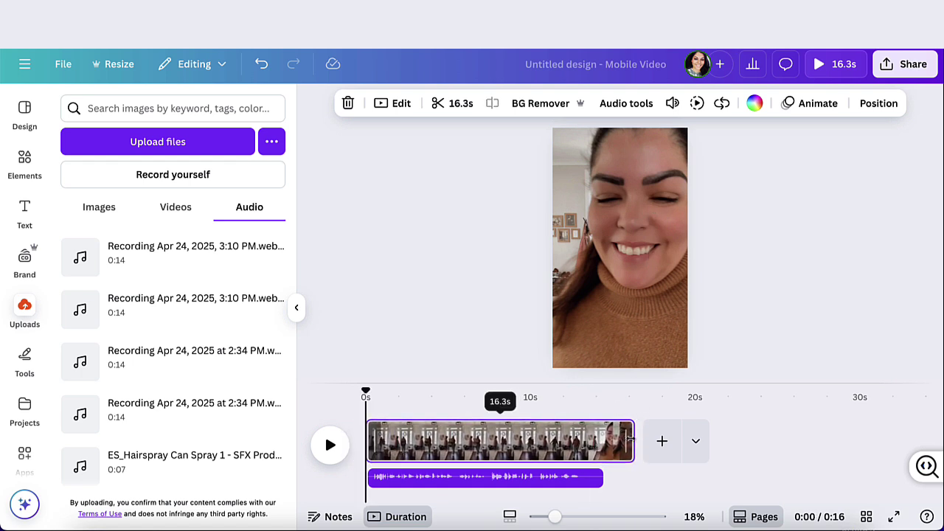
drag(626, 440, 588, 441)
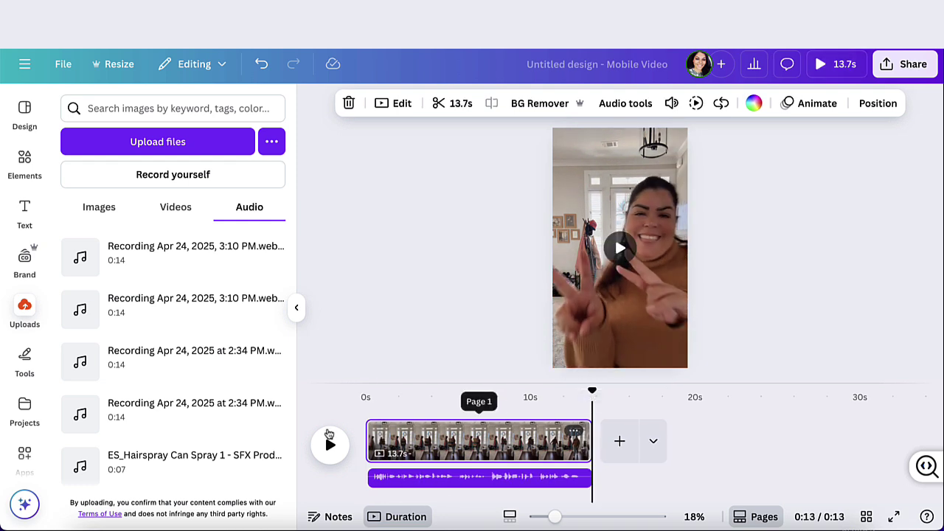
Step: Play it back, restore part of the clip's start, and fine-tune its end to the voiceover's end at 14.5 s
click(329, 446)
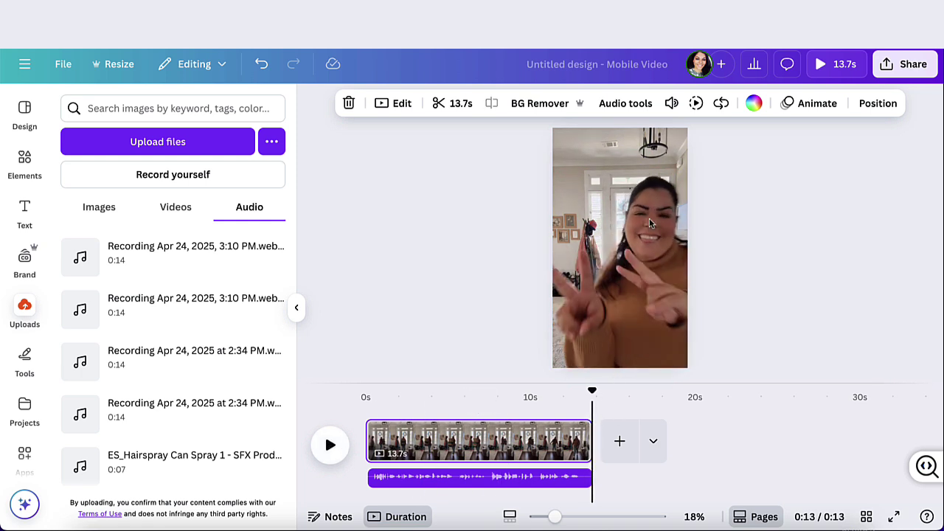
mouse_move(416, 441)
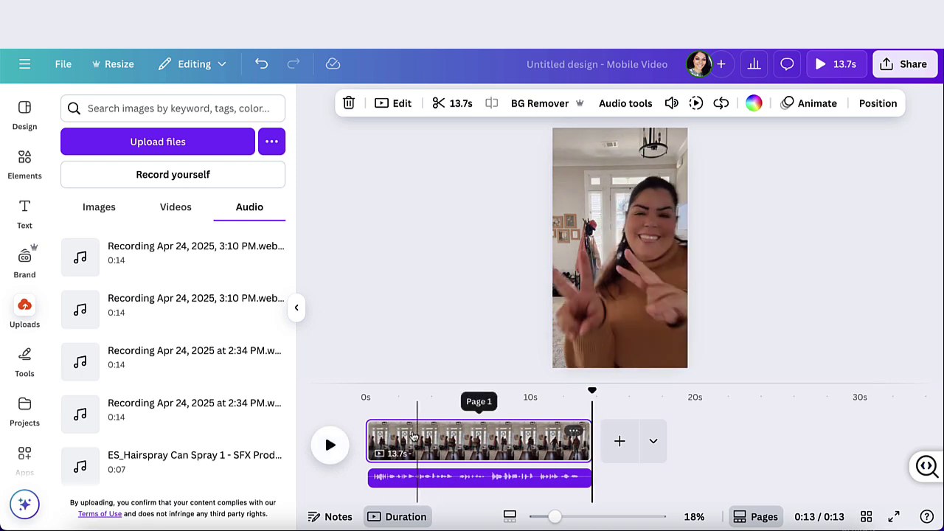
click(407, 439)
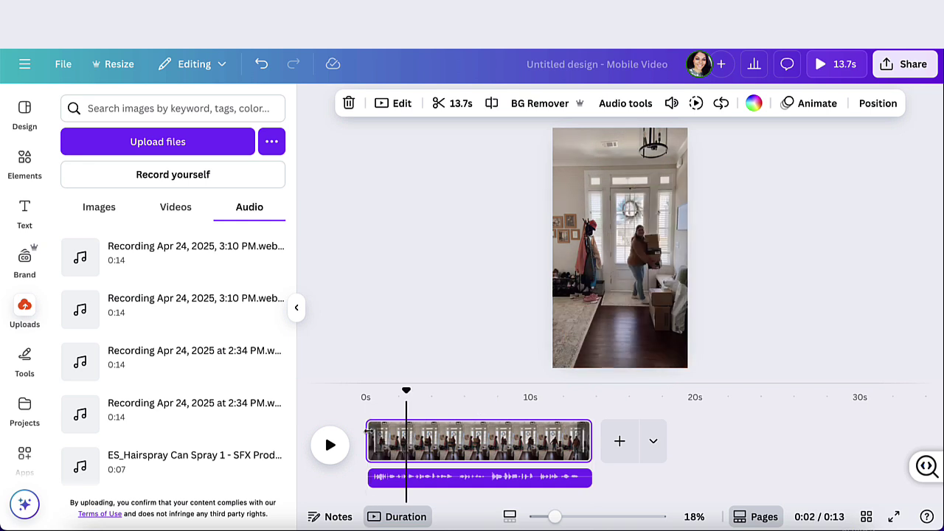
drag(368, 432, 345, 432)
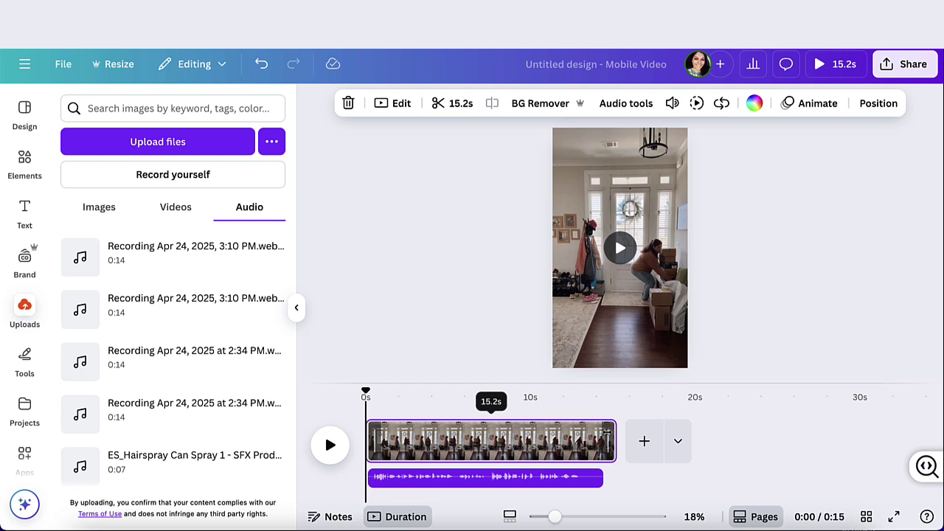
mouse_move(607, 433)
mouse_down()
mouse_move(590, 432)
mouse_move(603, 432)
mouse_up()
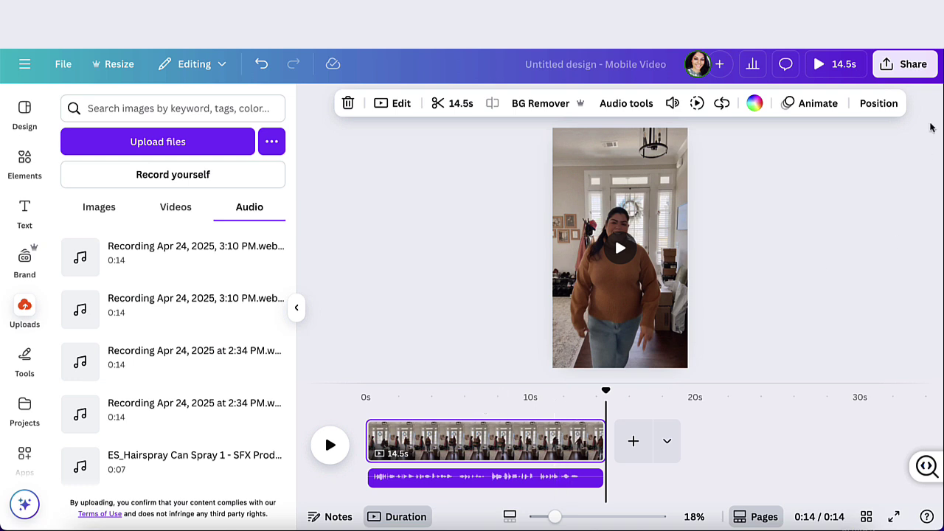
Step: Download the design from Share as an MP4 Video at 1080p quality
click(913, 66)
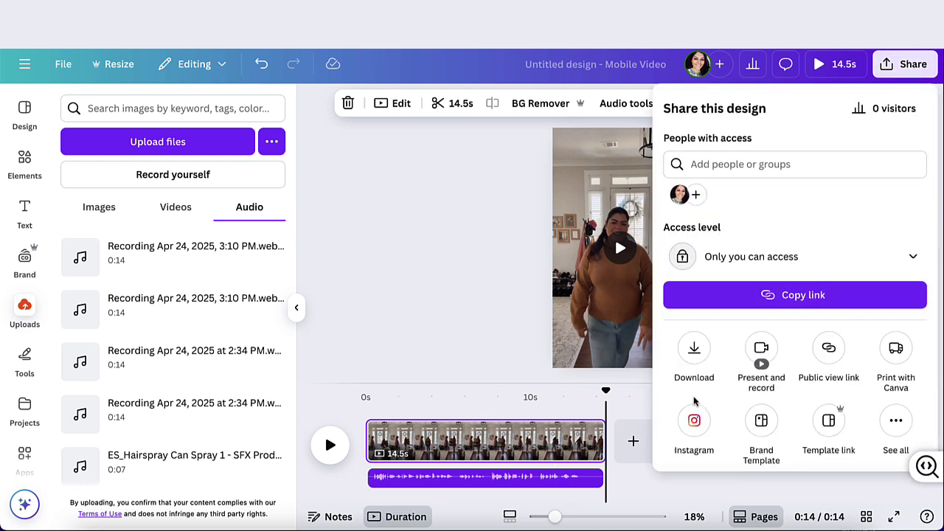
click(694, 350)
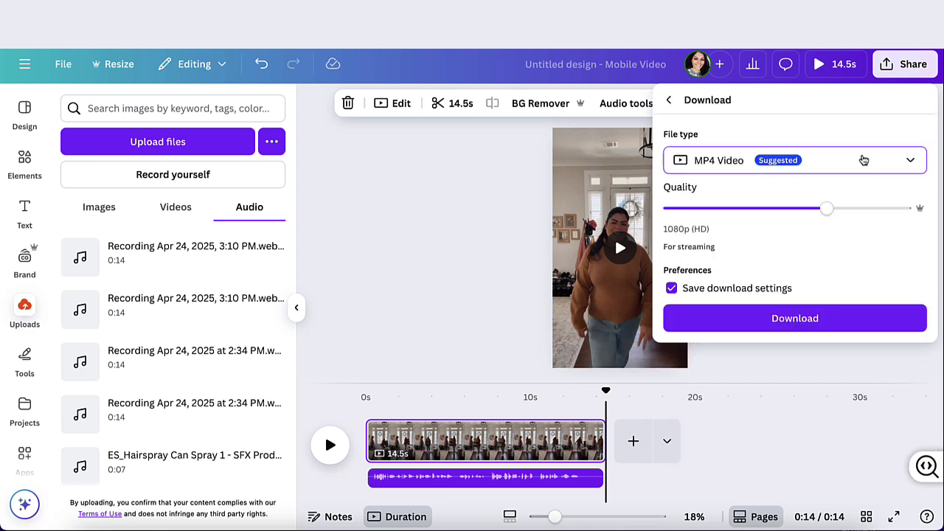
click(864, 160)
click(805, 168)
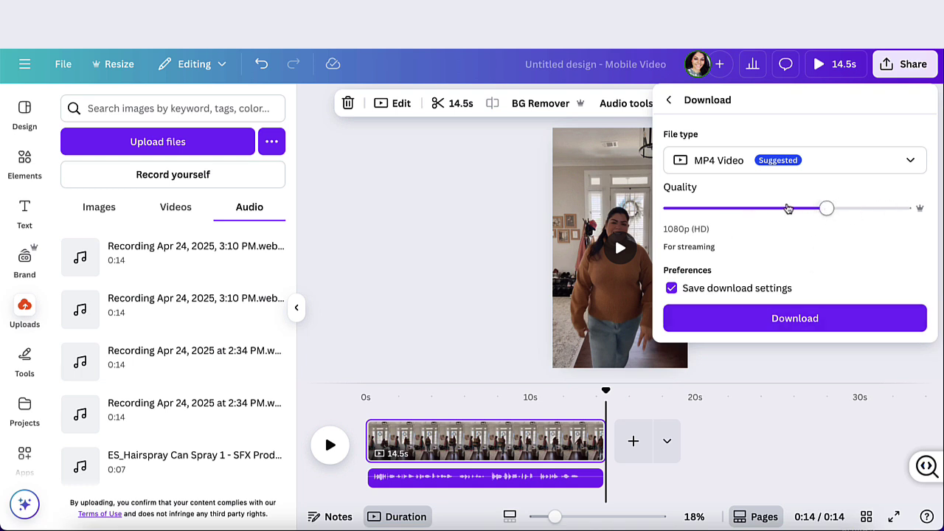
click(753, 318)
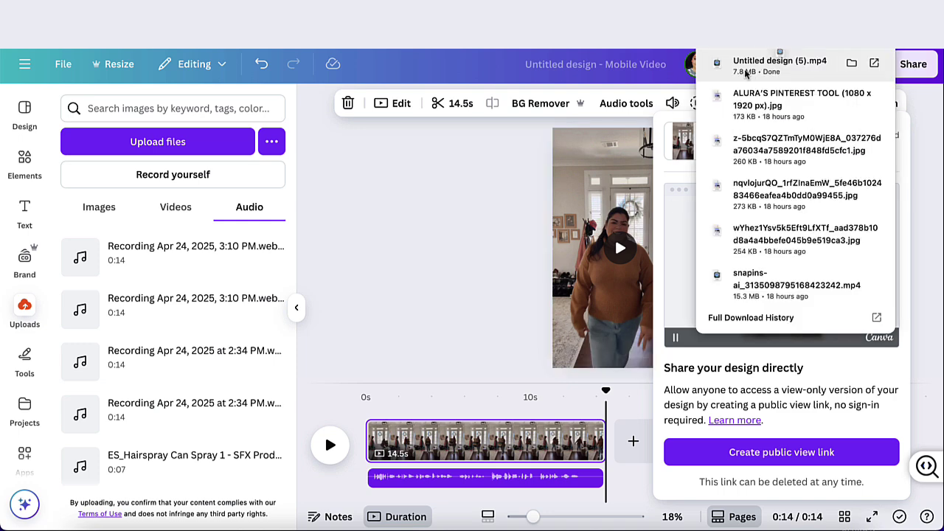
Step: Open the downloaded MP4 in QuickTime Player and play it back
click(766, 67)
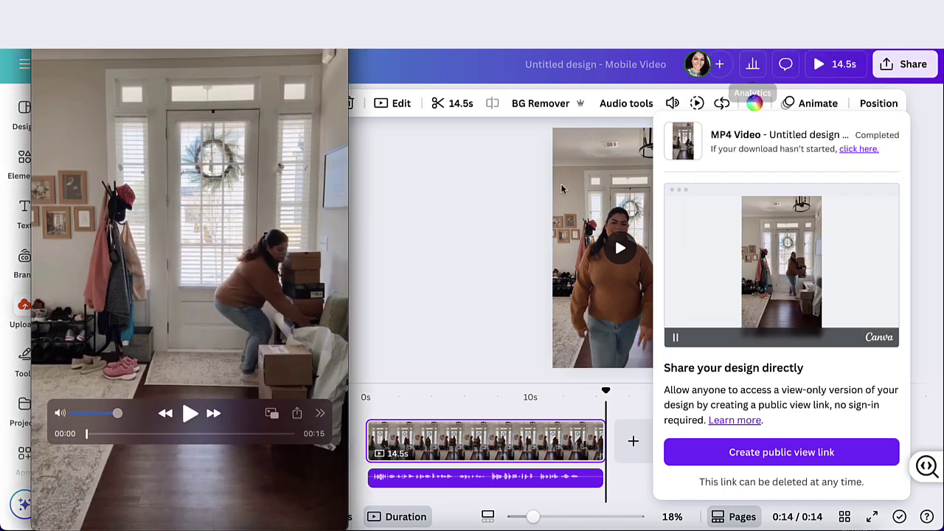
click(190, 414)
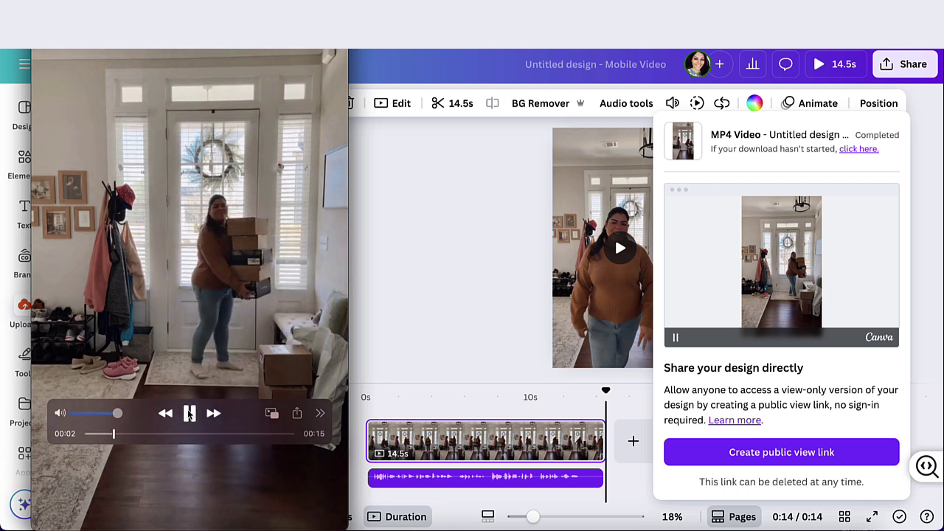